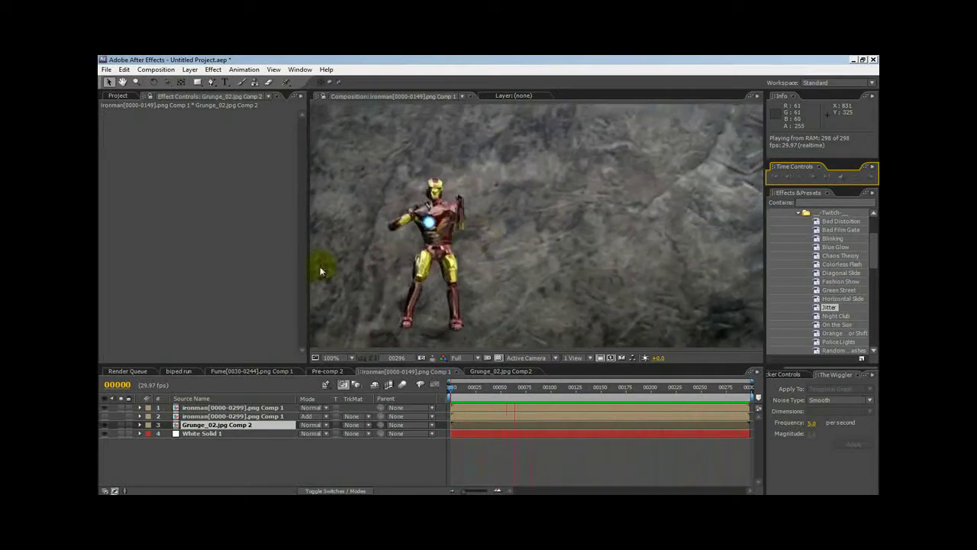
Stop the preview, scrub the Iron Man animation to frame 00080 and back, then zoom out
{"action": "left_click", "coordinate": [806, 181]}
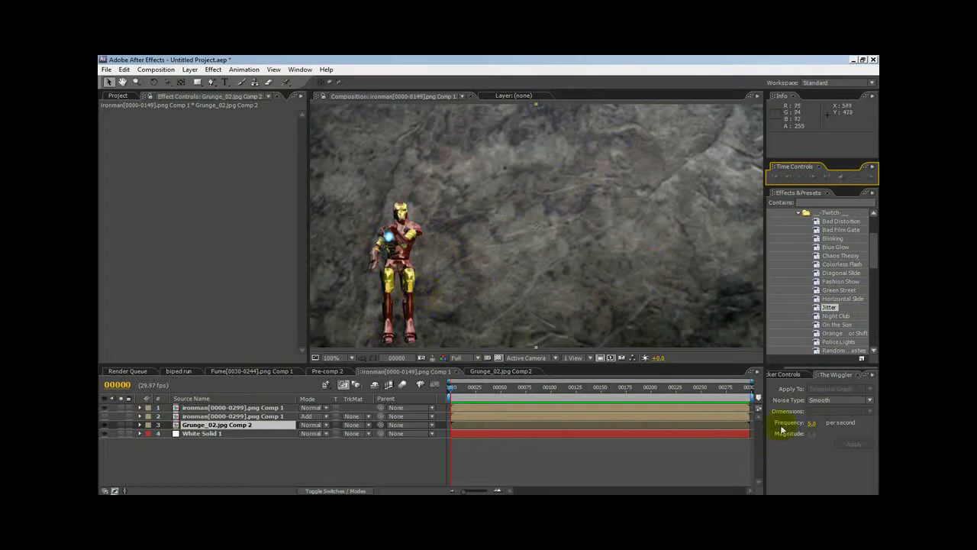
{"action": "left_click_drag", "start_coordinate": [737, 392], "coordinate": [379, 370]}
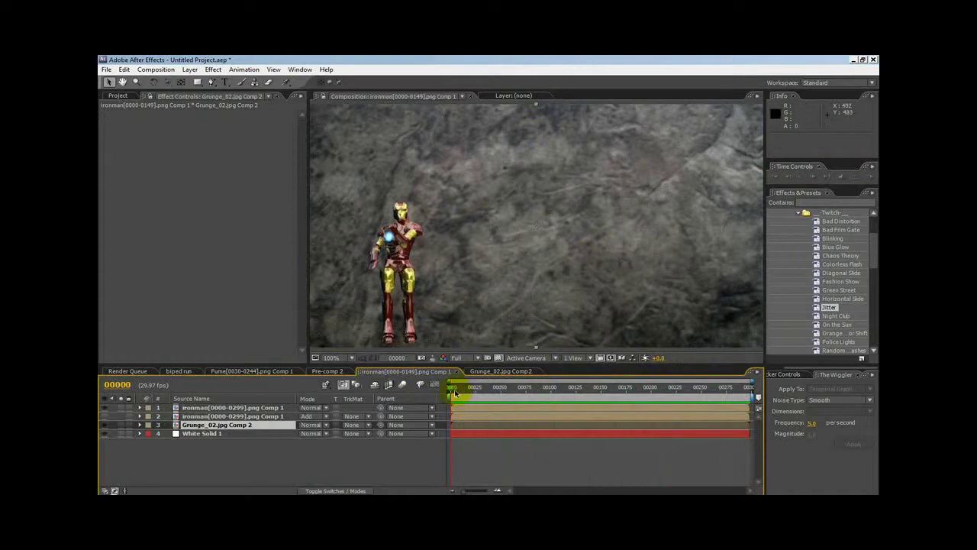
{"action": "left_click_drag", "start_coordinate": [454, 392], "coordinate": [421, 387]}
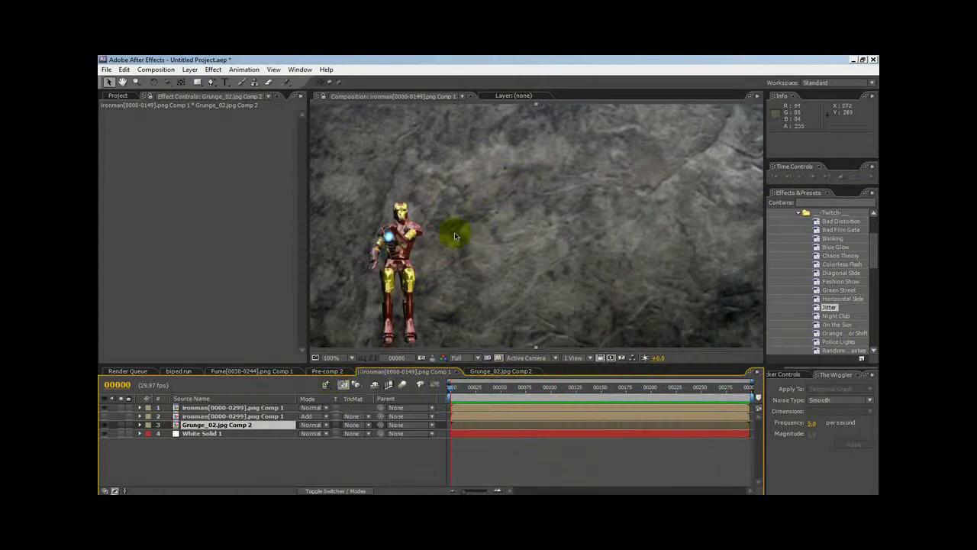
{"action": "scroll", "coordinate": [485, 225], "scroll_direction": "down", "scroll_amount": 3}
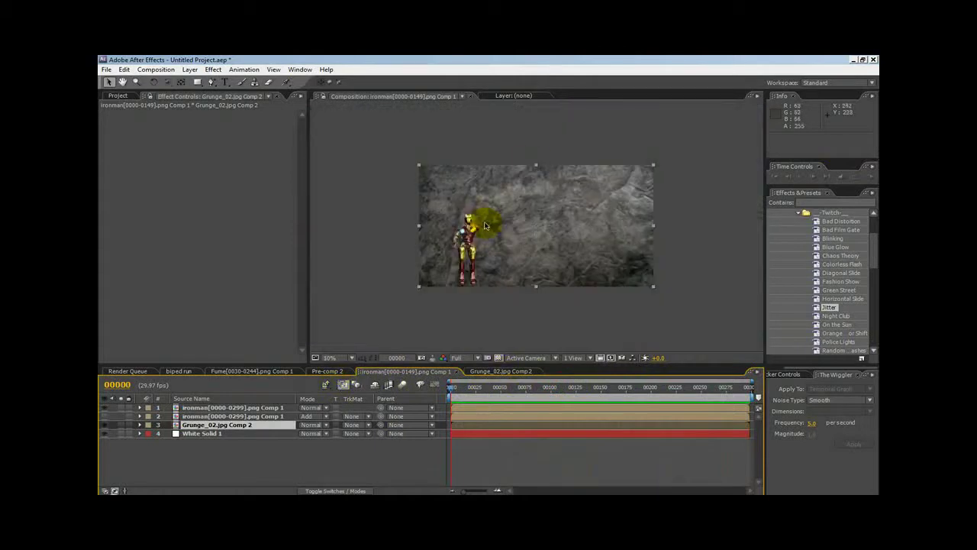
Check the background movement in the Grunge_02.jpg Comp 2 composition
{"action": "left_click", "coordinate": [501, 372]}
{"action": "left_click_drag", "start_coordinate": [456, 394], "coordinate": [300, 419]}
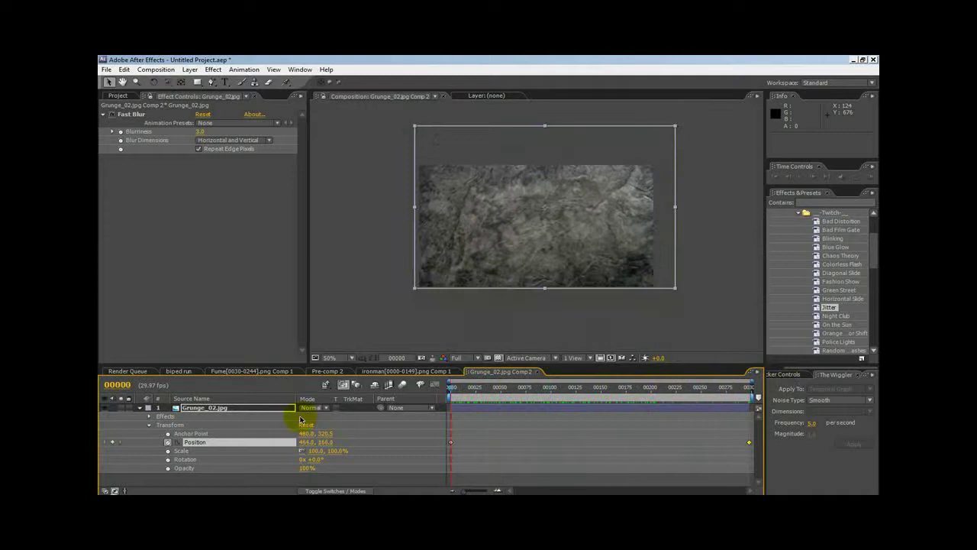
{"action": "left_click", "coordinate": [141, 409]}
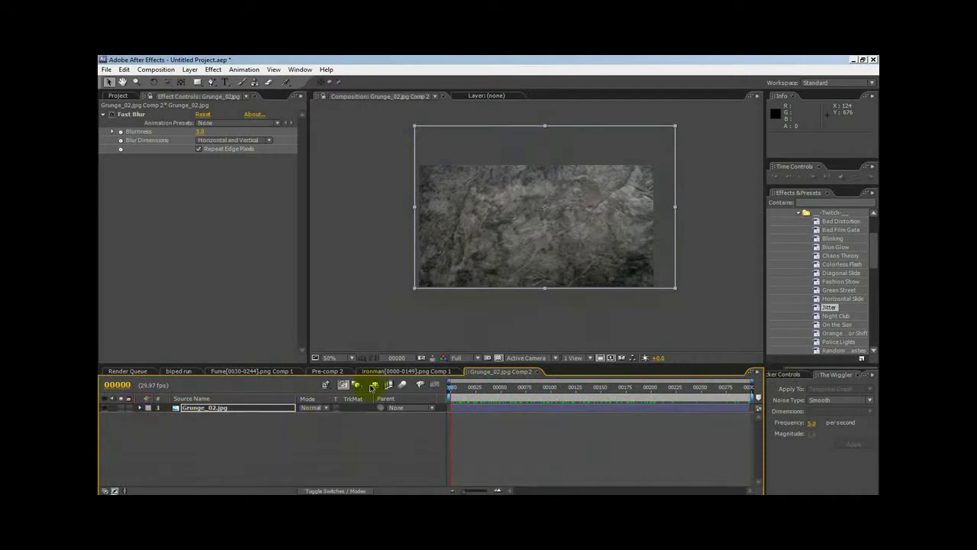
Back in the main Iron Man comp, review the trailing animation around frames 215–245
{"action": "left_click", "coordinate": [385, 371]}
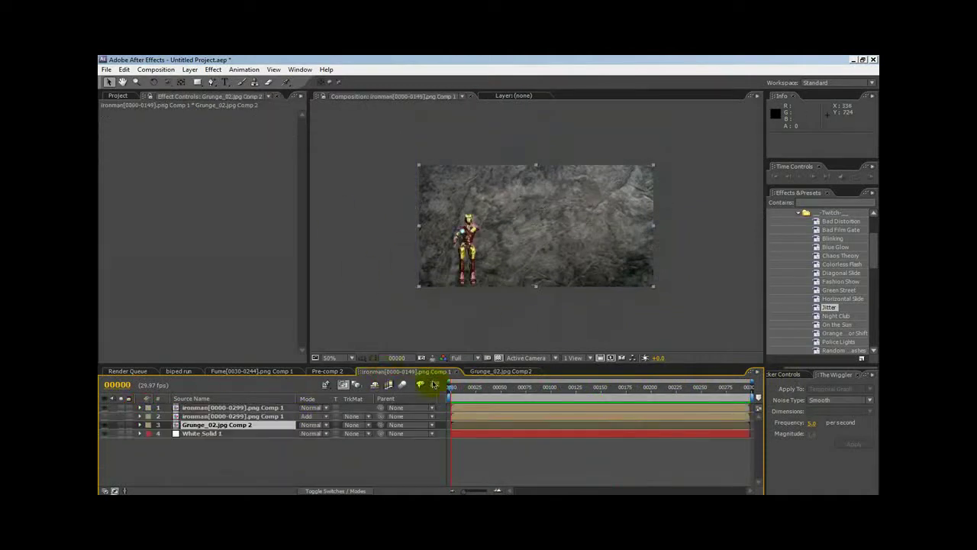
{"action": "mouse_move", "coordinate": [451, 390]}
{"action": "left_mouse_down"}
{"action": "mouse_move", "coordinate": [552, 379]}
{"action": "mouse_move", "coordinate": [621, 356]}
{"action": "mouse_move", "coordinate": [770, 349]}
{"action": "mouse_move", "coordinate": [448, 375]}
{"action": "mouse_move", "coordinate": [567, 354]}
{"action": "mouse_move", "coordinate": [705, 334]}
{"action": "mouse_move", "coordinate": [455, 402]}
{"action": "left_mouse_up"}
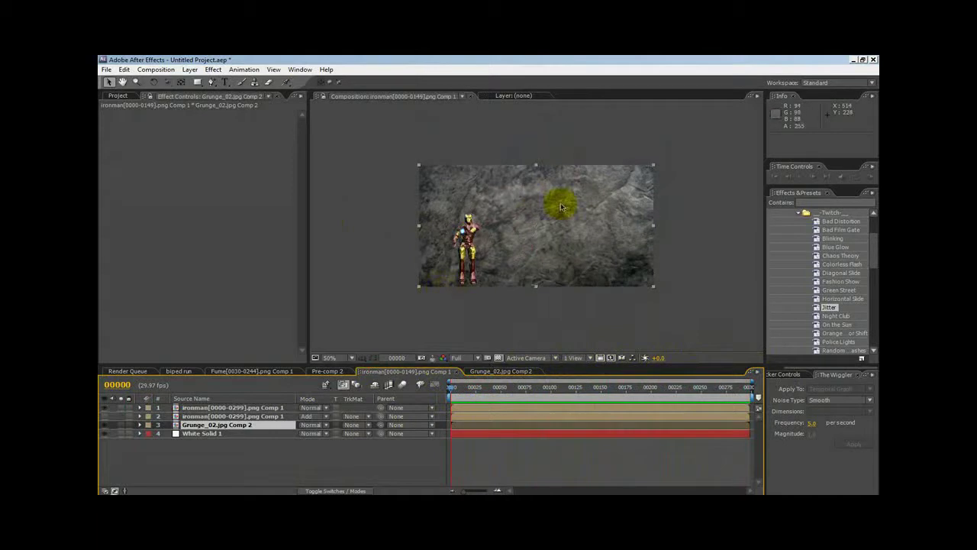
{"action": "left_click_drag", "start_coordinate": [453, 389], "coordinate": [625, 353]}
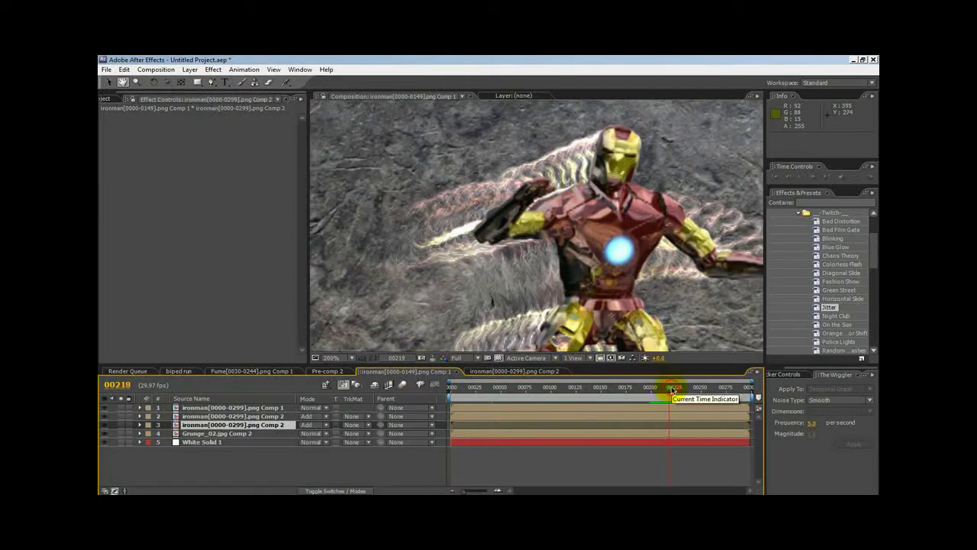
Inspect the echo trails around frames 205–215, stopping at frame 00211
{"action": "left_click_drag", "start_coordinate": [672, 389], "coordinate": [657, 391]}
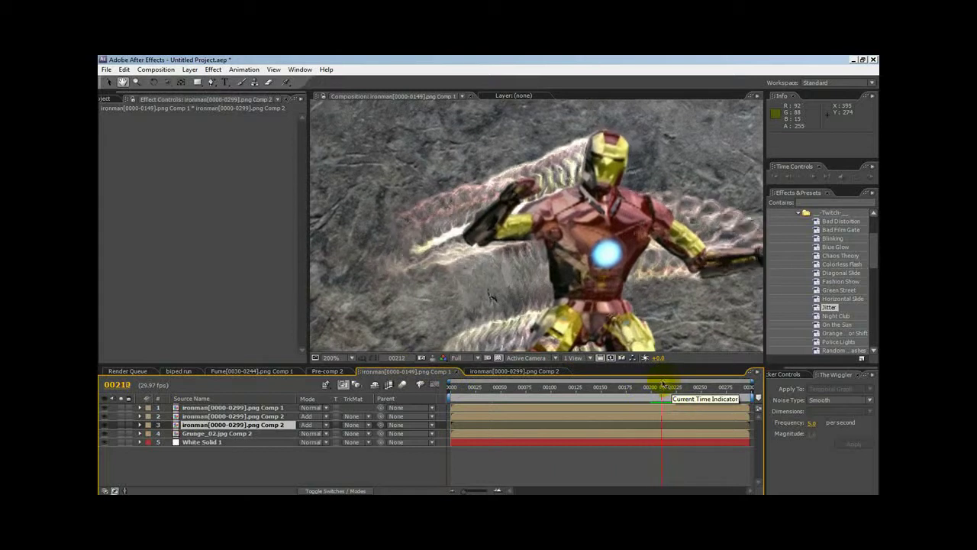
{"action": "mouse_move", "coordinate": [655, 386]}
{"action": "left_mouse_down"}
{"action": "mouse_move", "coordinate": [675, 383]}
{"action": "mouse_move", "coordinate": [659, 382]}
{"action": "mouse_move", "coordinate": [679, 371]}
{"action": "mouse_move", "coordinate": [663, 379]}
{"action": "left_mouse_up"}
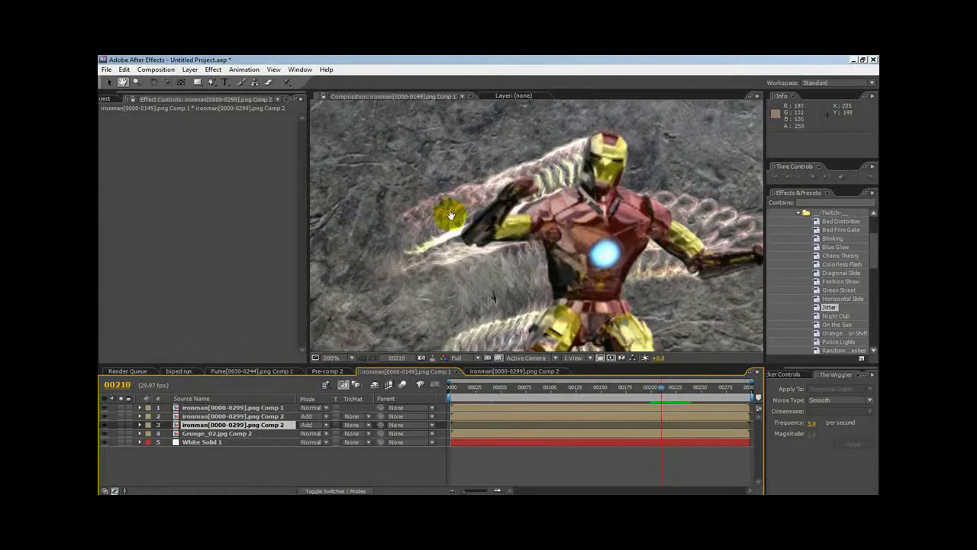
{"action": "left_click", "coordinate": [672, 393]}
{"action": "left_click_drag", "start_coordinate": [664, 393], "coordinate": [666, 396]}
Step back toward frame 00200 and open the ironman[0000-0299].png Comp 2 pre-comp
{"action": "left_click", "coordinate": [489, 185]}
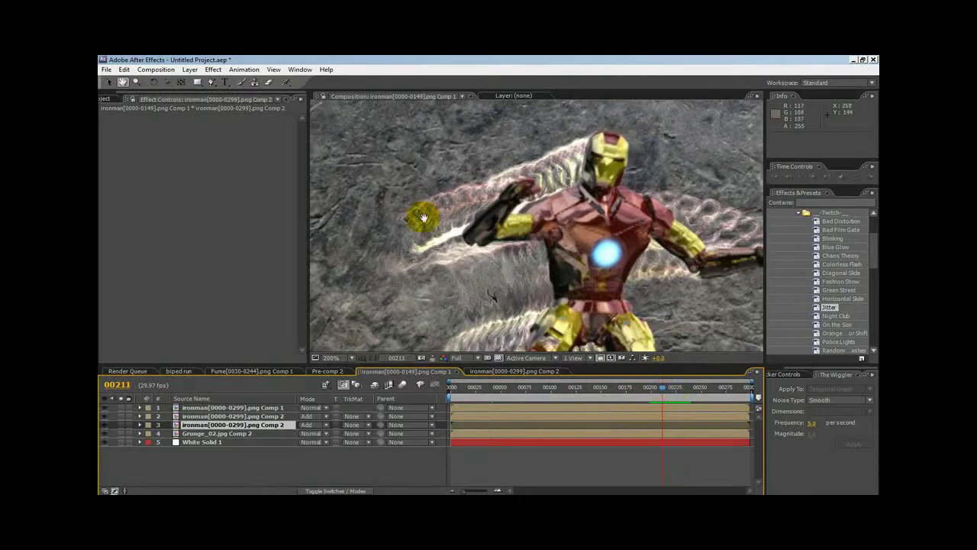
{"action": "left_click", "coordinate": [669, 393]}
{"action": "mouse_move", "coordinate": [665, 394]}
{"action": "left_mouse_down"}
{"action": "mouse_move", "coordinate": [676, 393]}
{"action": "mouse_move", "coordinate": [653, 403]}
{"action": "mouse_move", "coordinate": [676, 389]}
{"action": "mouse_move", "coordinate": [655, 391]}
{"action": "left_mouse_up"}
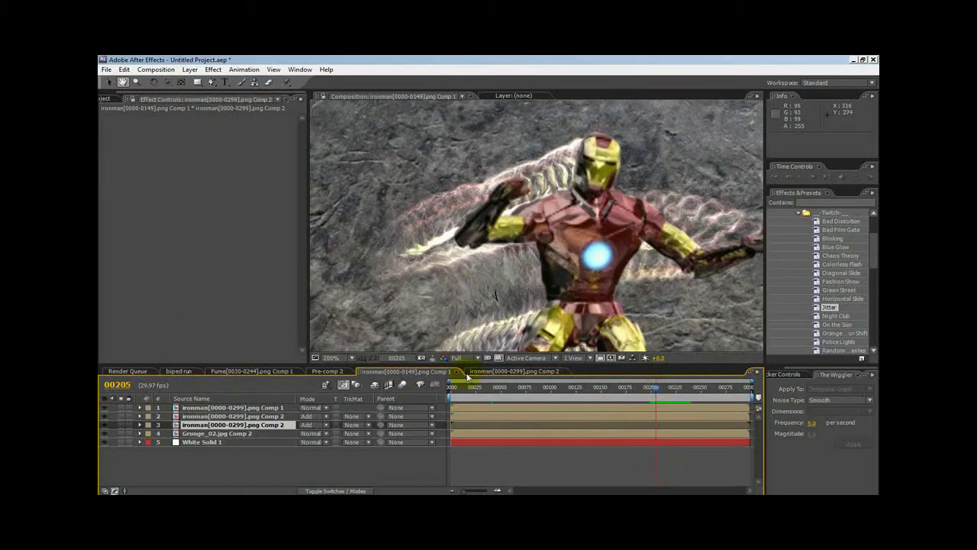
{"action": "left_click", "coordinate": [491, 372]}
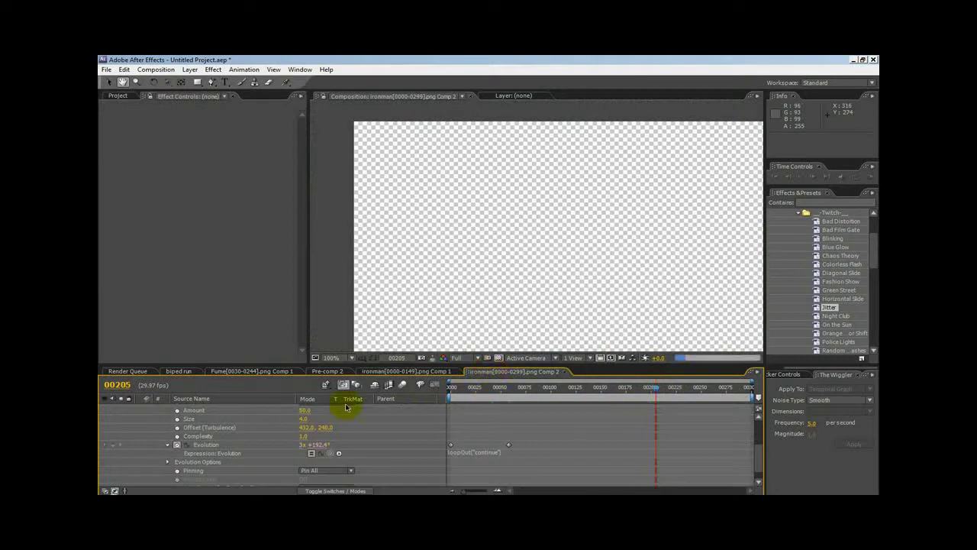
Select the ironman Comp 1 layer and turn off its Echo effect
{"action": "left_click_drag", "start_coordinate": [758, 459], "coordinate": [759, 443]}
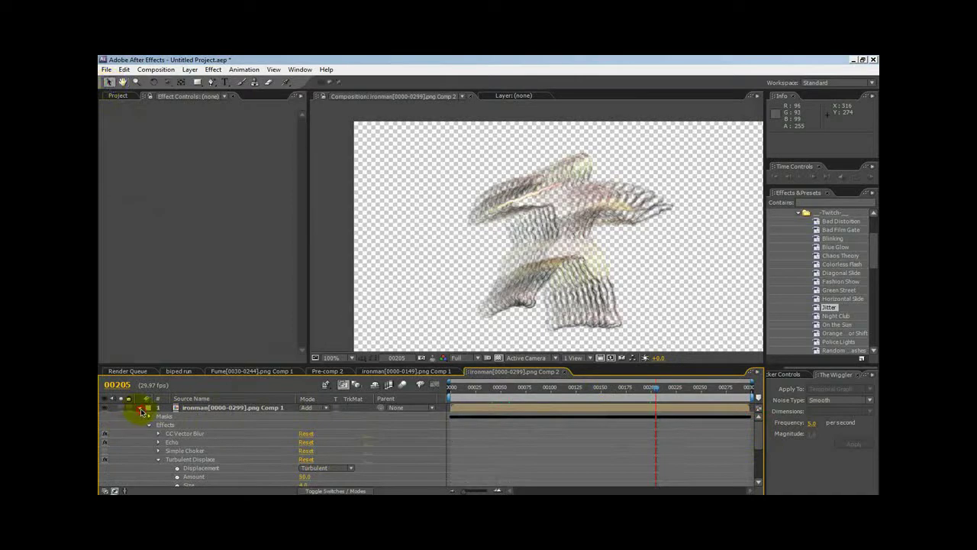
{"action": "left_click", "coordinate": [141, 410]}
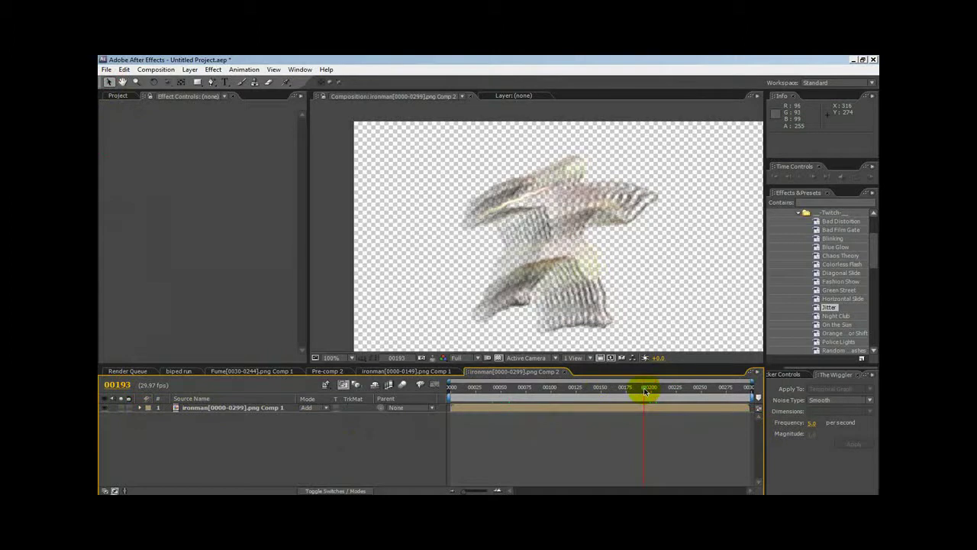
{"action": "left_click_drag", "start_coordinate": [638, 391], "coordinate": [628, 391]}
{"action": "left_click", "coordinate": [249, 408]}
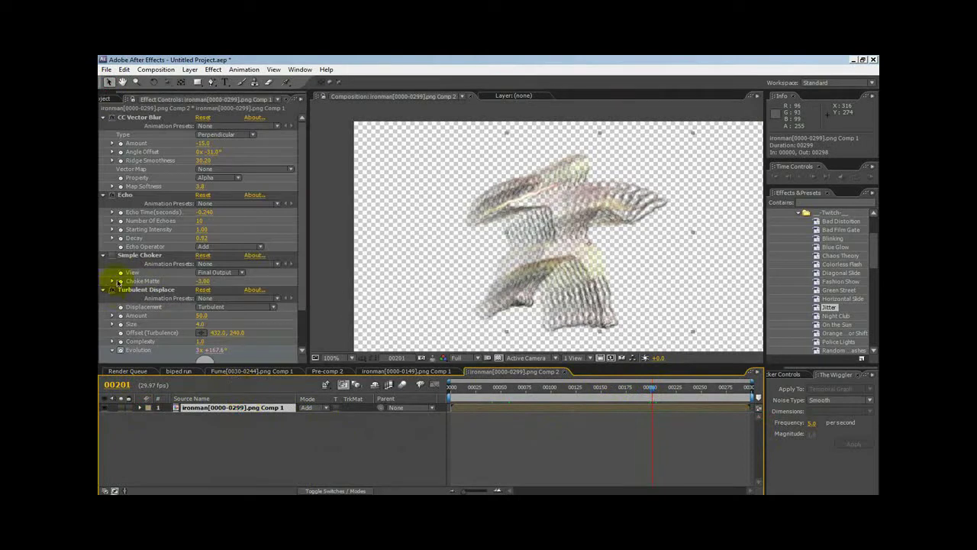
{"action": "left_click", "coordinate": [111, 287]}
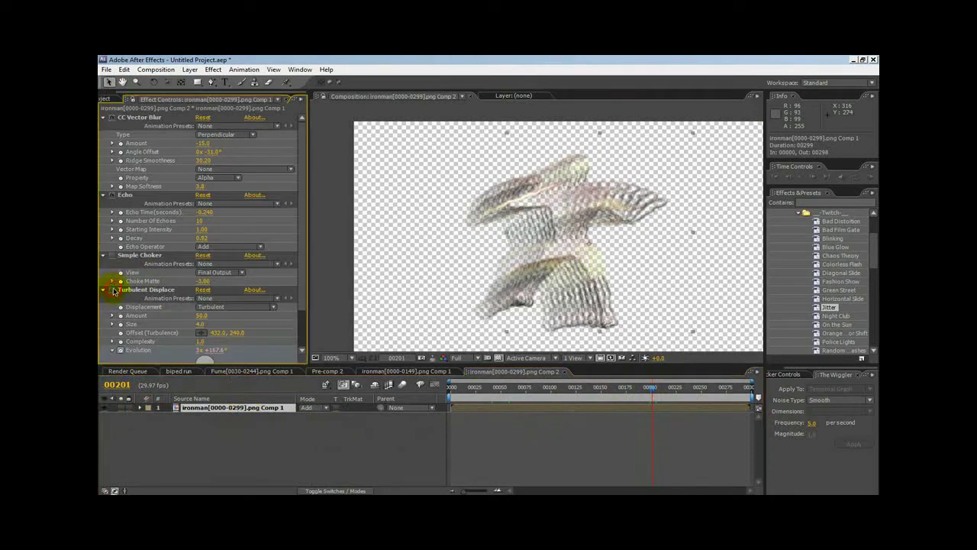
{"action": "left_click", "coordinate": [111, 195]}
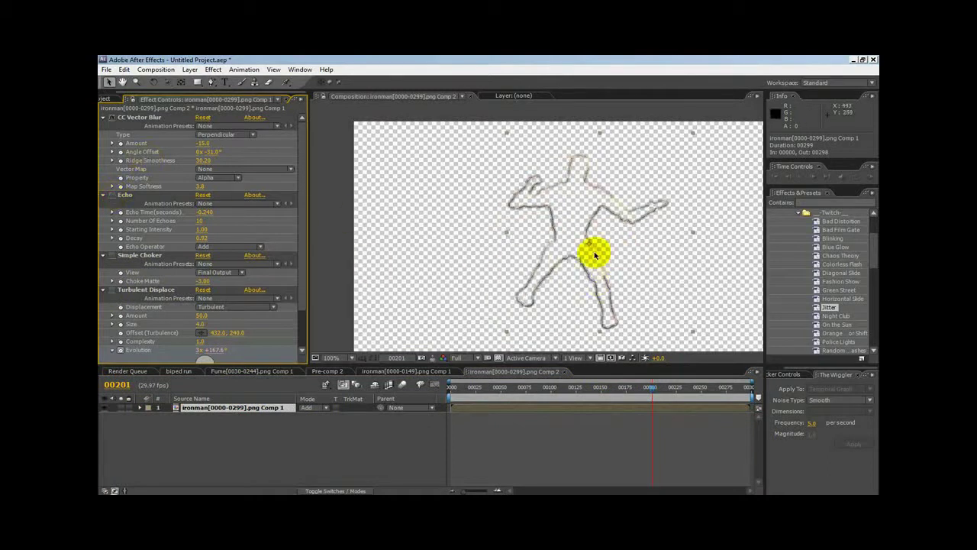
Zoom the view to 200% and pan to centre the figure outline
{"action": "key", "text": "period"}
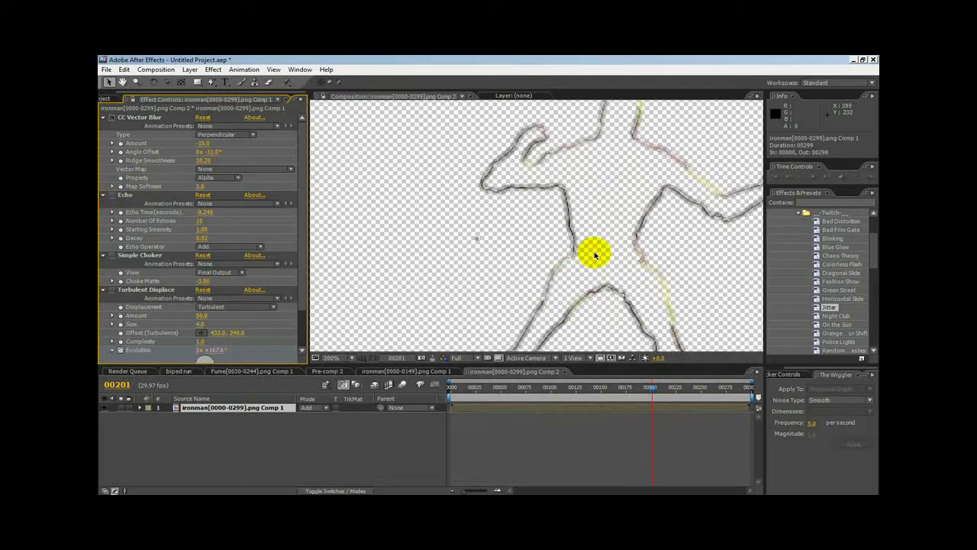
{"action": "left_click", "coordinate": [122, 82]}
{"action": "left_click_drag", "start_coordinate": [561, 234], "coordinate": [476, 266]}
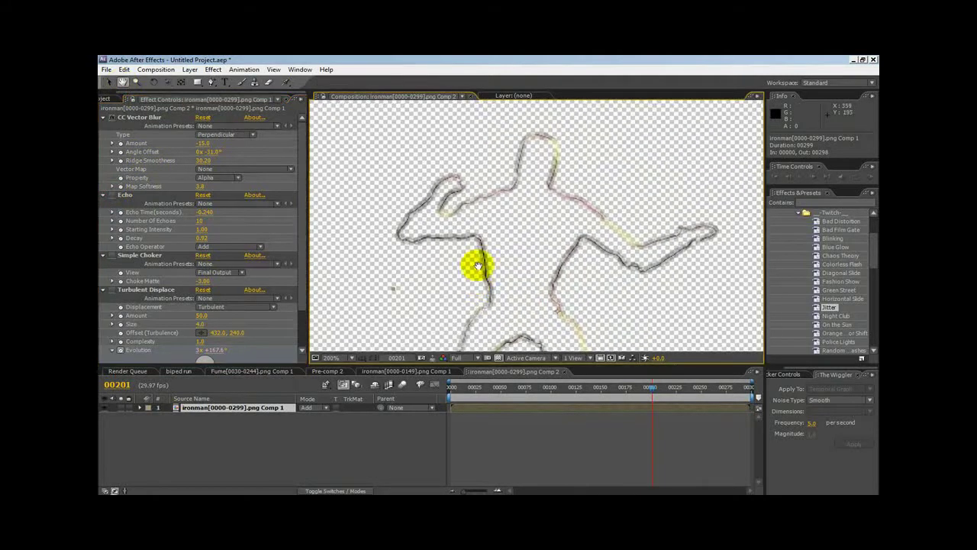
Create a new white solid layer via Layer > New > Solid
{"action": "left_click", "coordinate": [190, 70]}
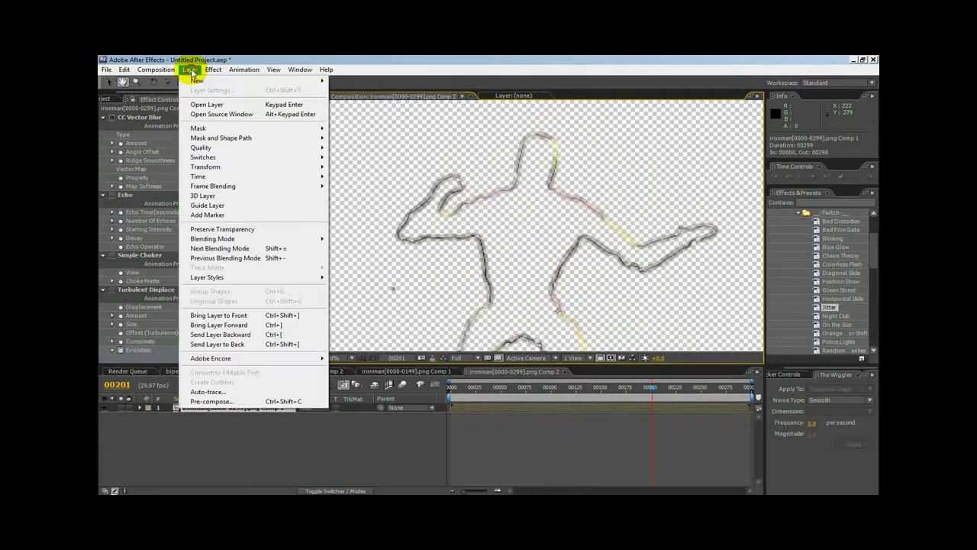
{"action": "left_click", "coordinate": [192, 72]}
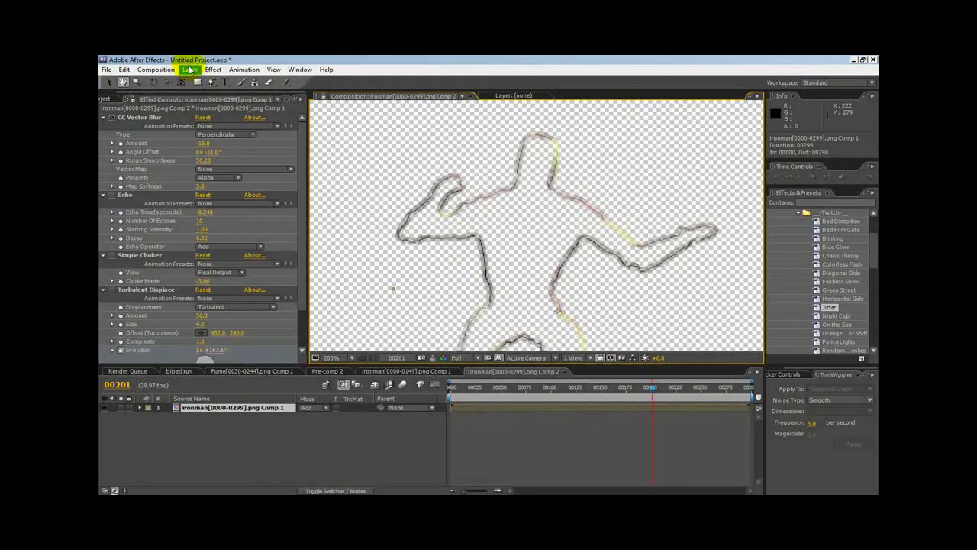
{"action": "left_click", "coordinate": [189, 70]}
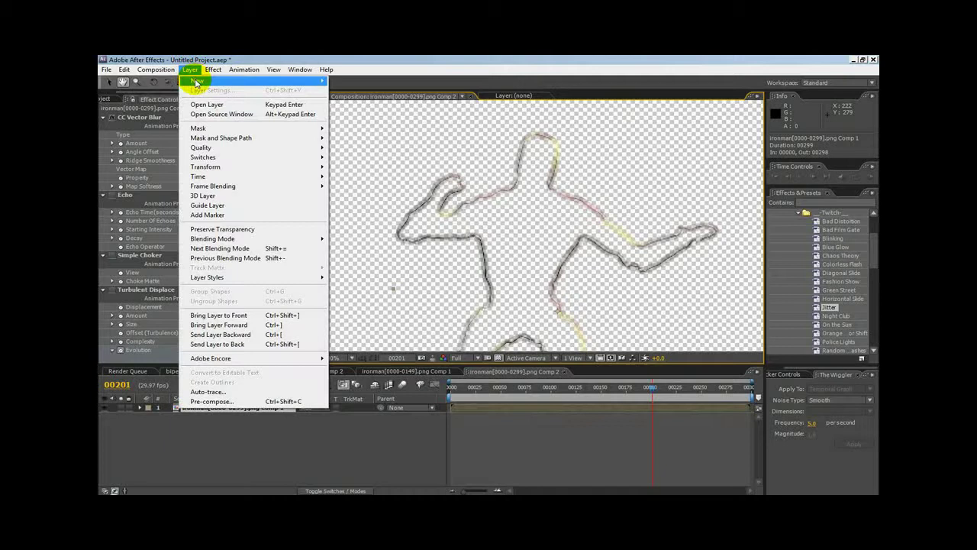
{"action": "mouse_move", "coordinate": [229, 80]}
{"action": "left_click", "coordinate": [369, 95]}
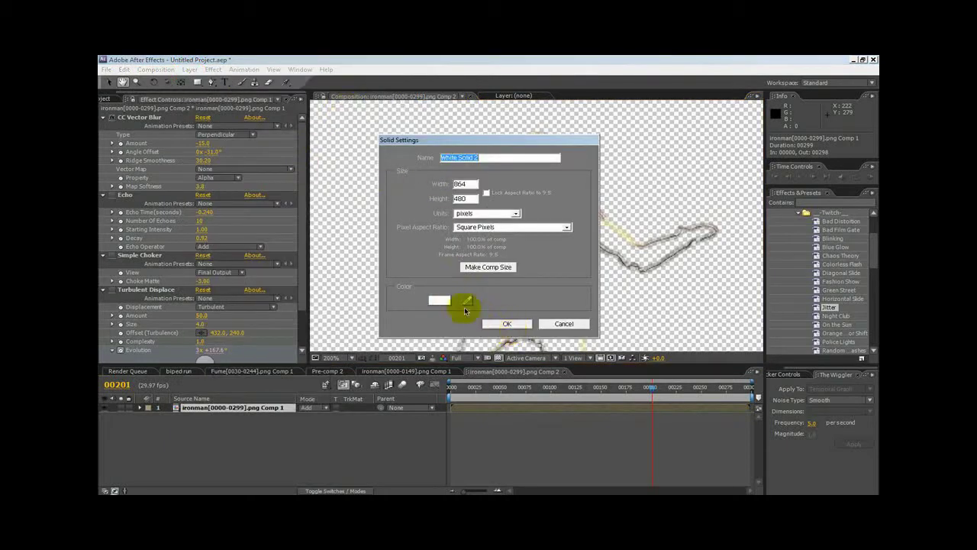
{"action": "left_click", "coordinate": [505, 325]}
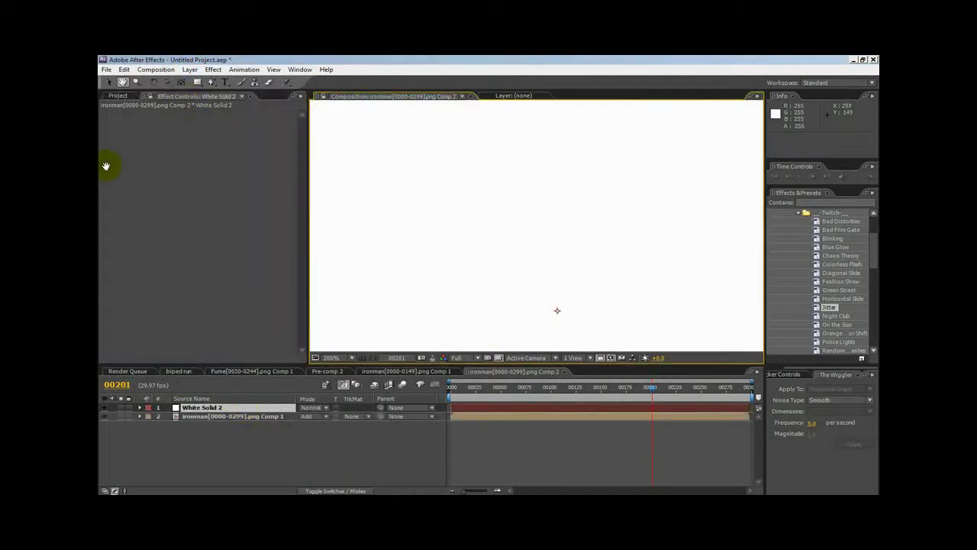
Move White Solid 2 below the ironman outline layer and hide it
{"action": "left_click", "coordinate": [109, 81]}
{"action": "left_click_drag", "start_coordinate": [207, 408], "coordinate": [214, 425]}
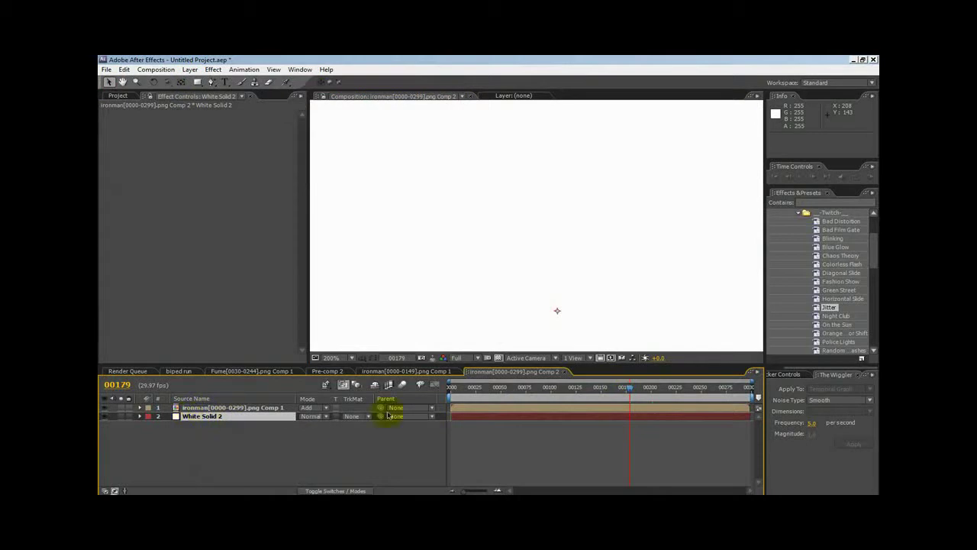
{"action": "left_click_drag", "start_coordinate": [553, 388], "coordinate": [611, 385]}
{"action": "left_click", "coordinate": [105, 418]}
{"action": "left_click", "coordinate": [105, 418]}
{"action": "left_click", "coordinate": [105, 418]}
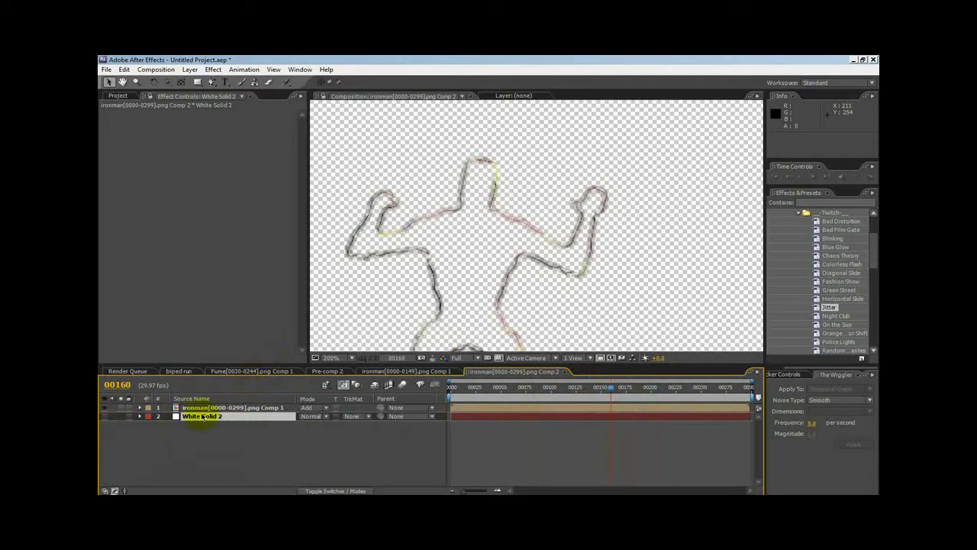
{"action": "left_click", "coordinate": [206, 409]}
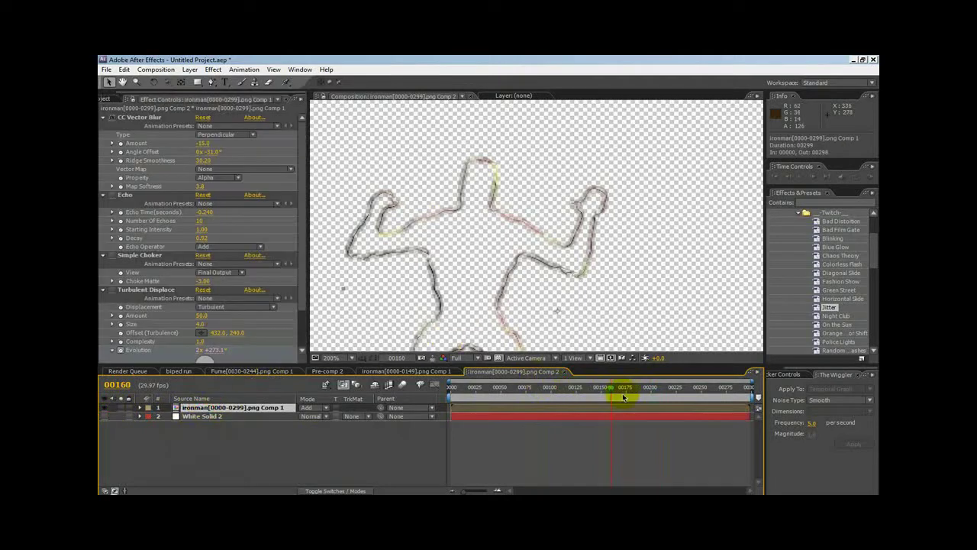
{"action": "key", "text": "KP_0"}
{"action": "key", "text": "KP_0"}
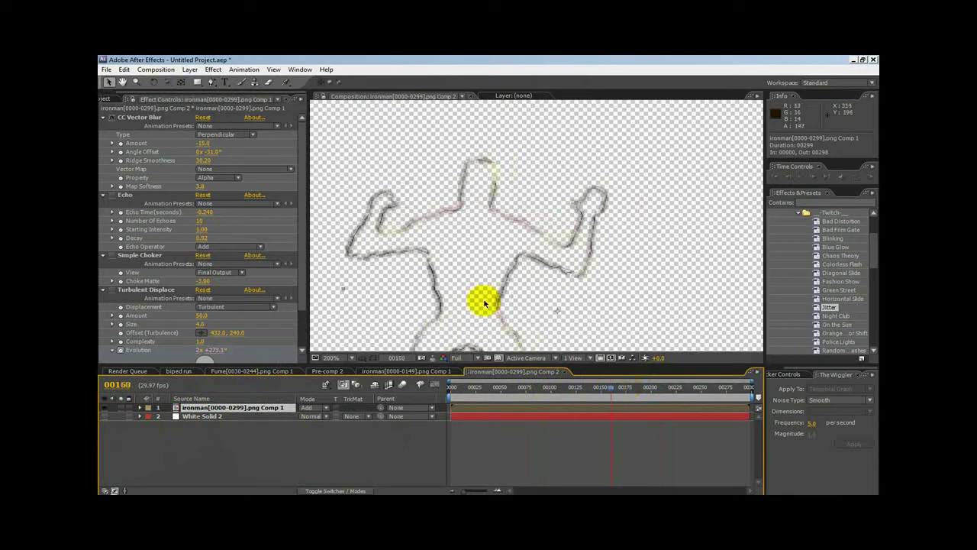
{"action": "scroll", "coordinate": [469, 246], "scroll_direction": "up", "scroll_amount": 1}
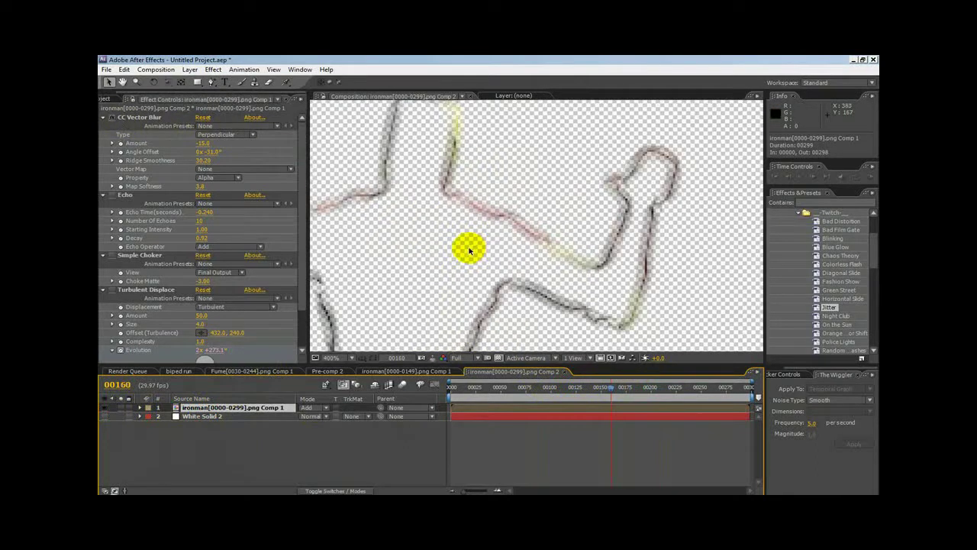
{"action": "left_click", "coordinate": [116, 119]}
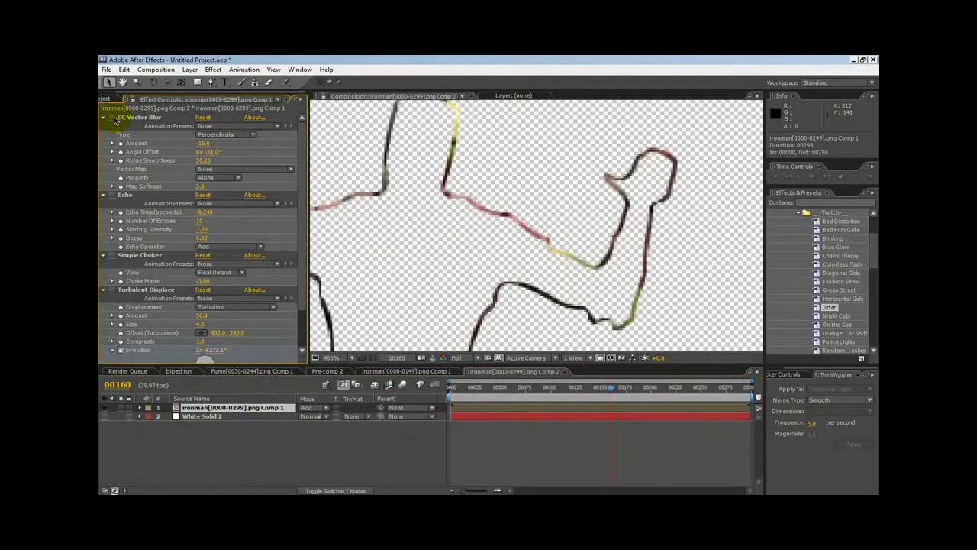
{"action": "left_click", "coordinate": [114, 119]}
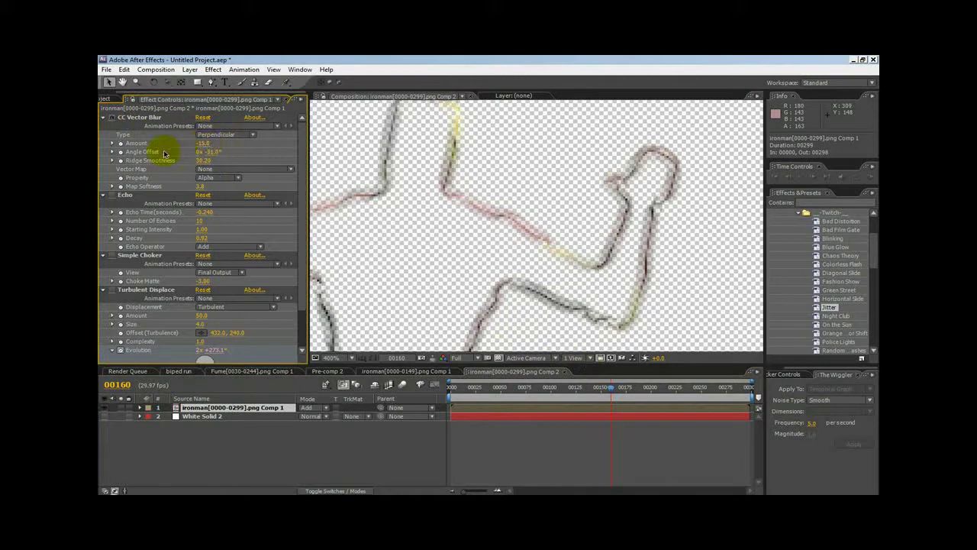
{"action": "left_click", "coordinate": [196, 144]}
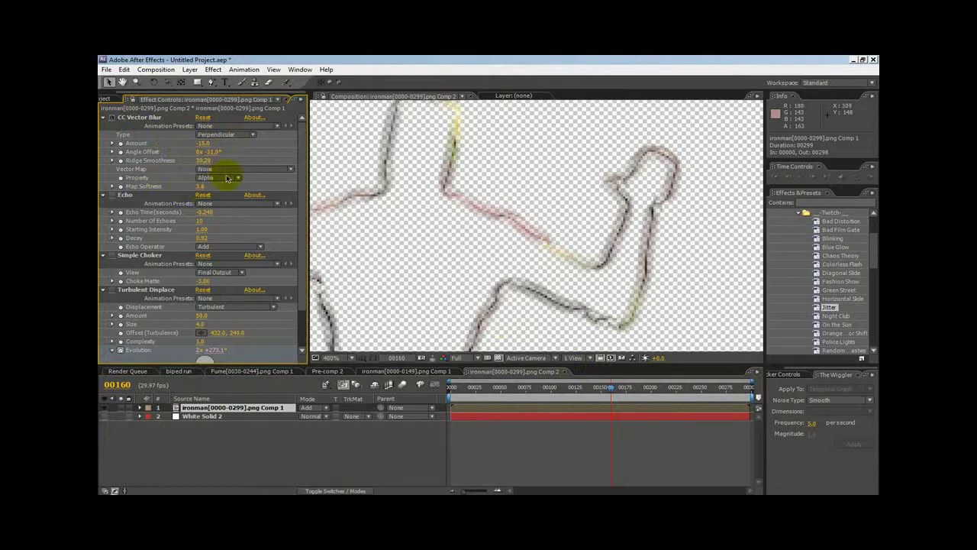
Pan to the figure's arms and set CC Vector Blur Amount to 20
{"action": "left_click", "coordinate": [122, 82]}
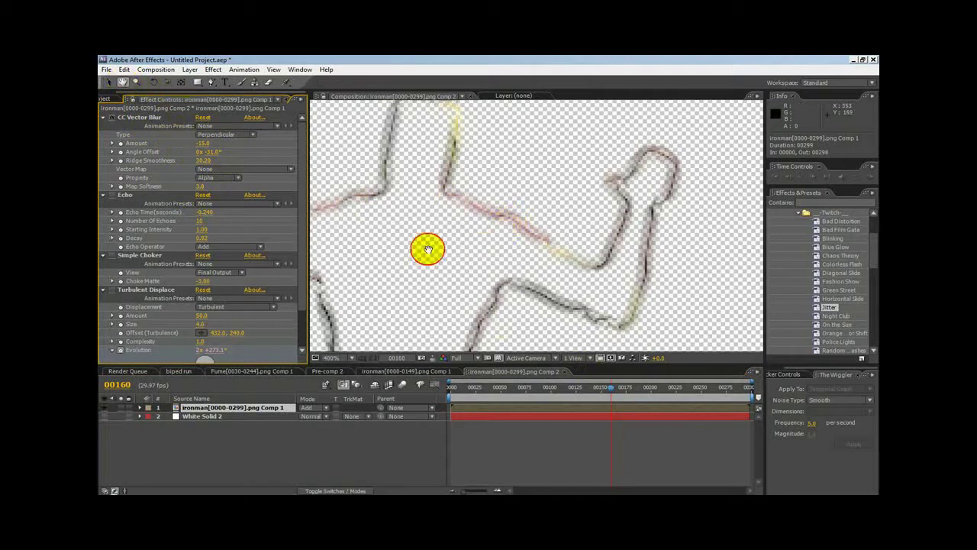
{"action": "left_click_drag", "start_coordinate": [425, 247], "coordinate": [567, 255]}
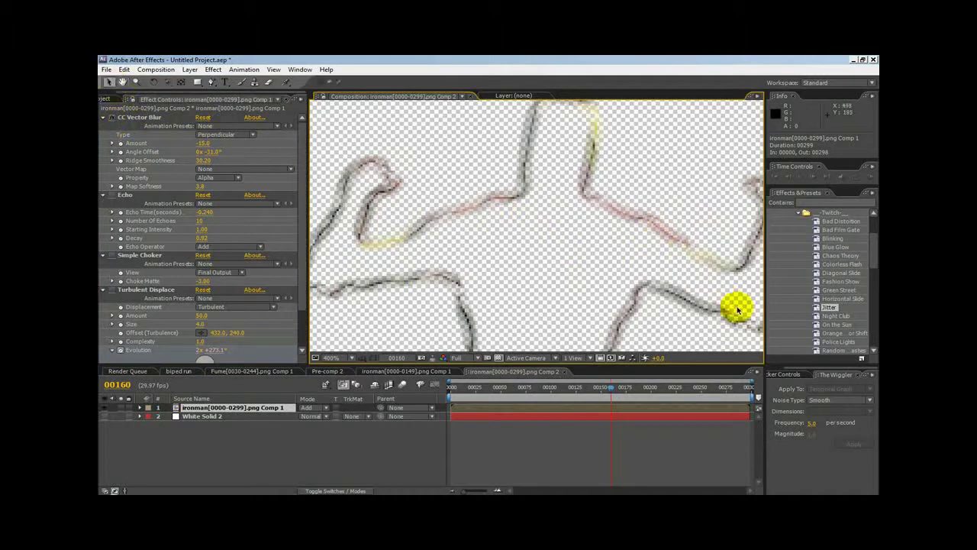
{"action": "mouse_move", "coordinate": [204, 143]}
{"action": "left_mouse_down"}
{"action": "mouse_move", "coordinate": [192, 142]}
{"action": "mouse_move", "coordinate": [219, 142]}
{"action": "mouse_move", "coordinate": [218, 153]}
{"action": "left_mouse_up"}
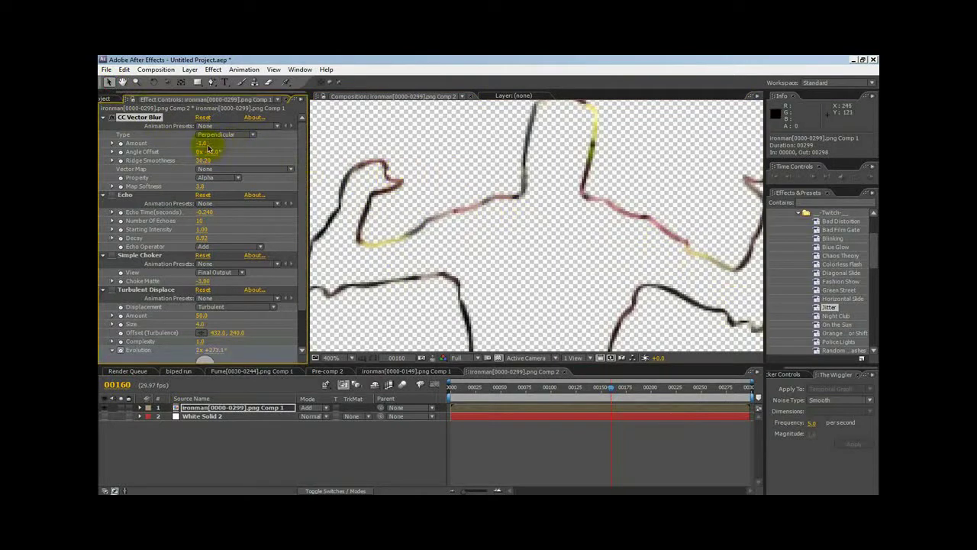
{"action": "left_click_drag", "start_coordinate": [201, 143], "coordinate": [213, 144]}
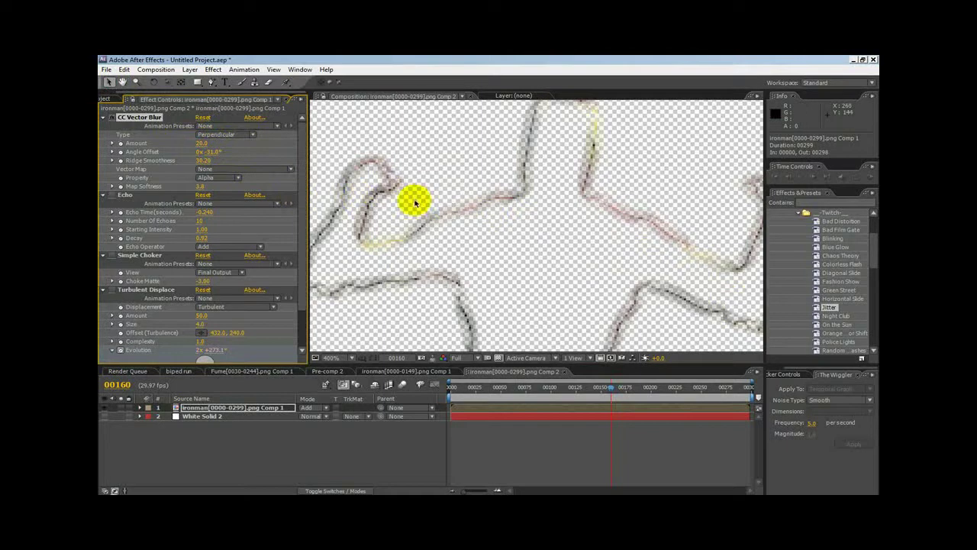
Set CC Vector Blur Angle Offset to -29°, adjust Ridge Smoothness, and set Map Softness to 5
{"action": "left_click_drag", "start_coordinate": [212, 152], "coordinate": [266, 157]}
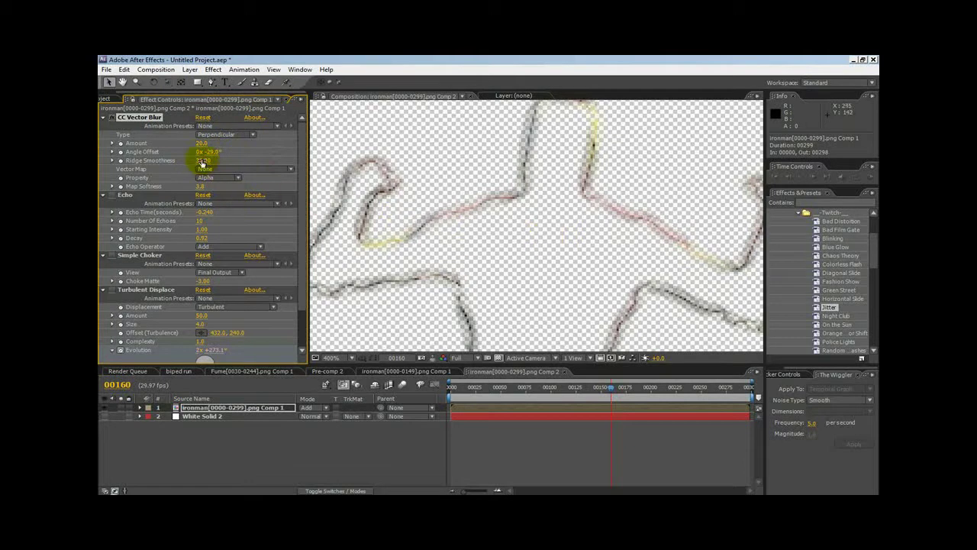
{"action": "left_click_drag", "start_coordinate": [202, 162], "coordinate": [708, 262]}
{"action": "left_click_drag", "start_coordinate": [198, 189], "coordinate": [237, 192]}
{"action": "left_click_drag", "start_coordinate": [200, 188], "coordinate": [200, 188]}
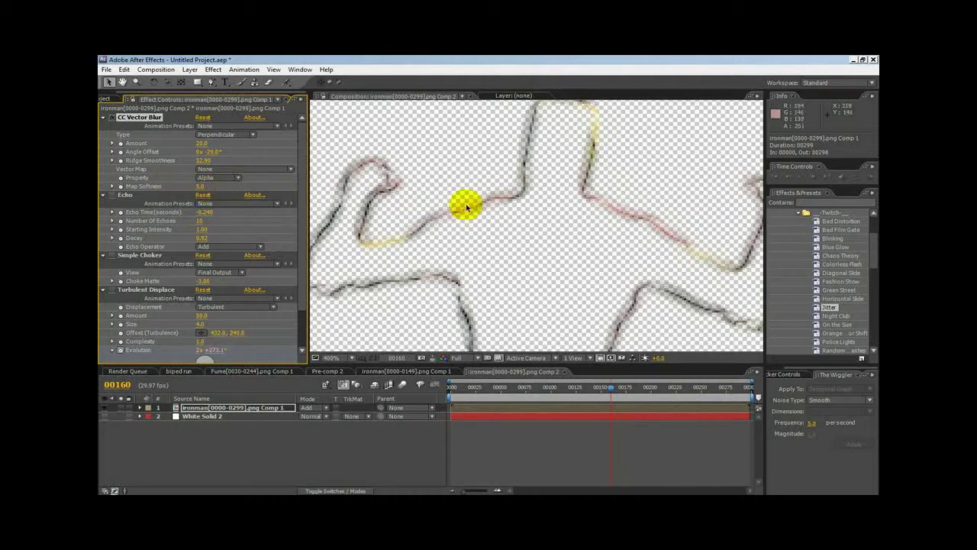
At frame 154, re-enable Echo (10 echoes, Decay 0.92) and compare with CC Vector Blur toggled
{"action": "scroll", "coordinate": [518, 260], "scroll_direction": "down", "scroll_amount": 2}
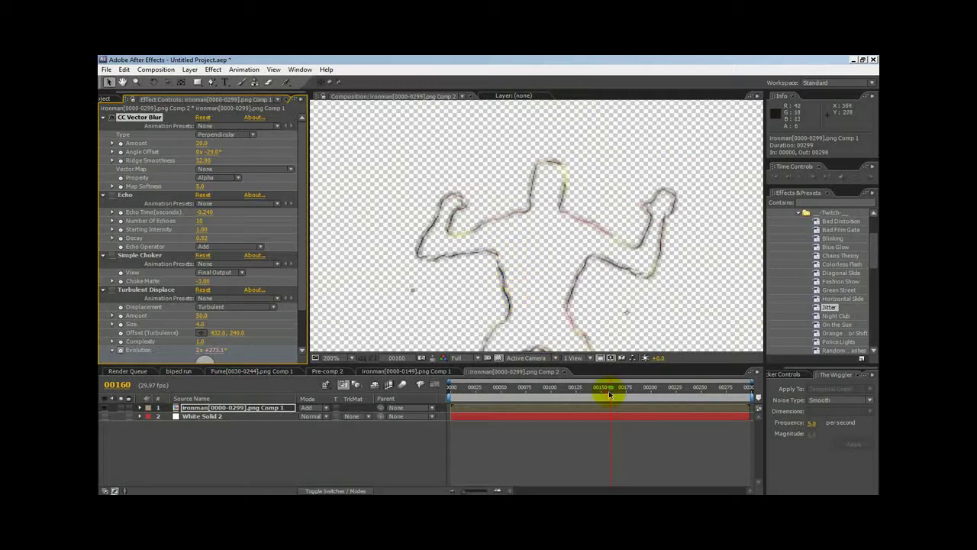
{"action": "mouse_move", "coordinate": [610, 394]}
{"action": "left_mouse_down"}
{"action": "mouse_move", "coordinate": [650, 391]}
{"action": "mouse_move", "coordinate": [497, 388]}
{"action": "mouse_move", "coordinate": [605, 382]}
{"action": "left_mouse_up"}
{"action": "scroll", "coordinate": [541, 242], "scroll_direction": "up", "scroll_amount": 2}
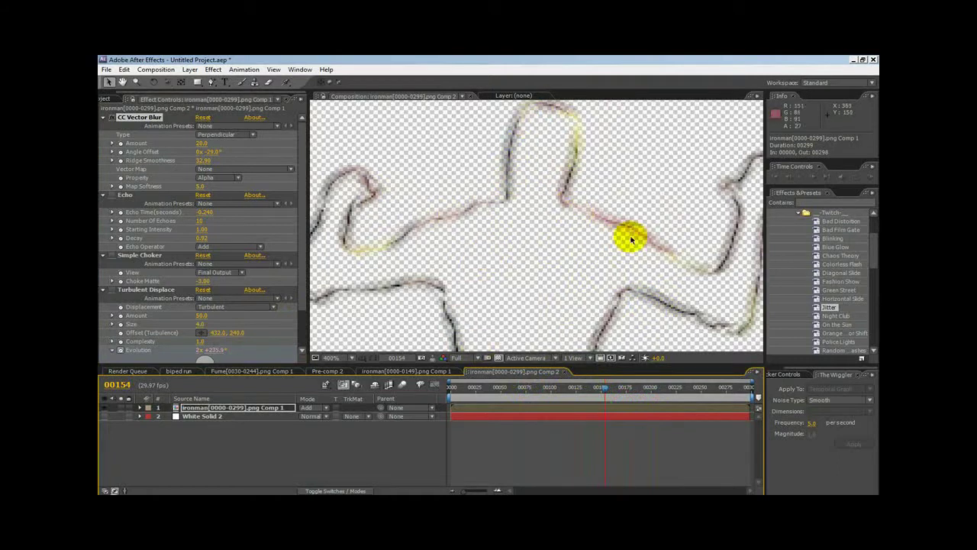
{"action": "left_click", "coordinate": [111, 200]}
{"action": "left_click", "coordinate": [111, 197]}
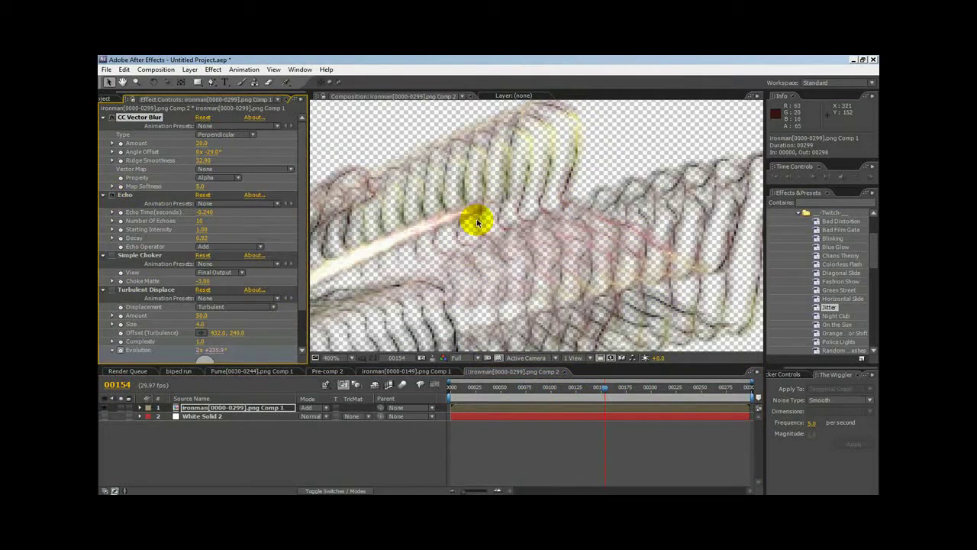
{"action": "scroll", "coordinate": [477, 222], "scroll_direction": "down", "scroll_amount": 1}
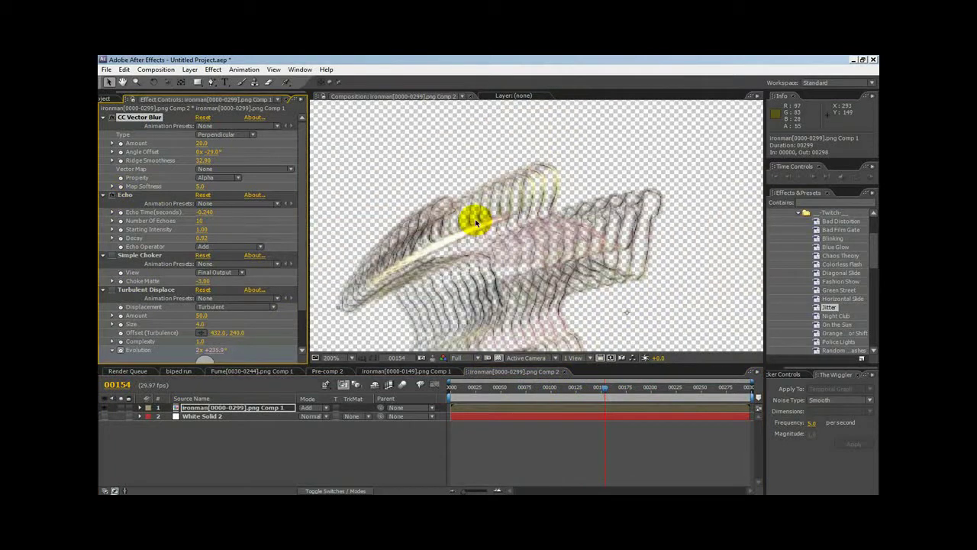
{"action": "left_click", "coordinate": [112, 118]}
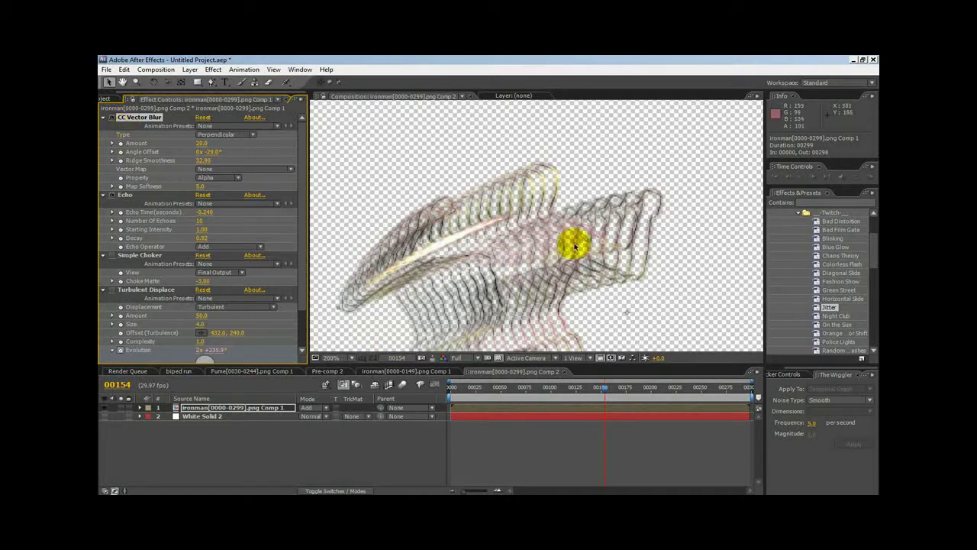
Raise Turbulent Displace Amount to 76.0, then try Size 4.0 and different offset values
{"action": "left_click", "coordinate": [130, 292]}
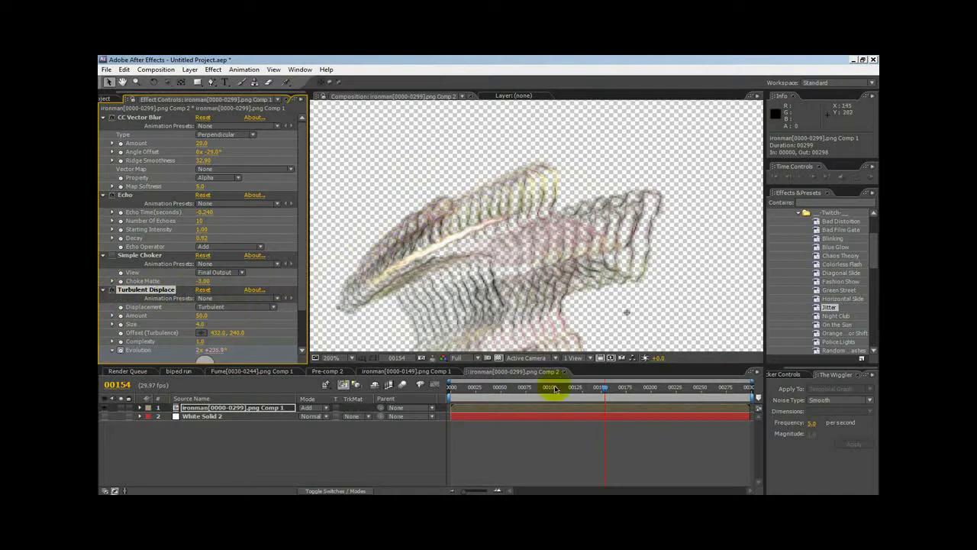
{"action": "scroll", "coordinate": [303, 286], "scroll_direction": "down", "scroll_amount": 2}
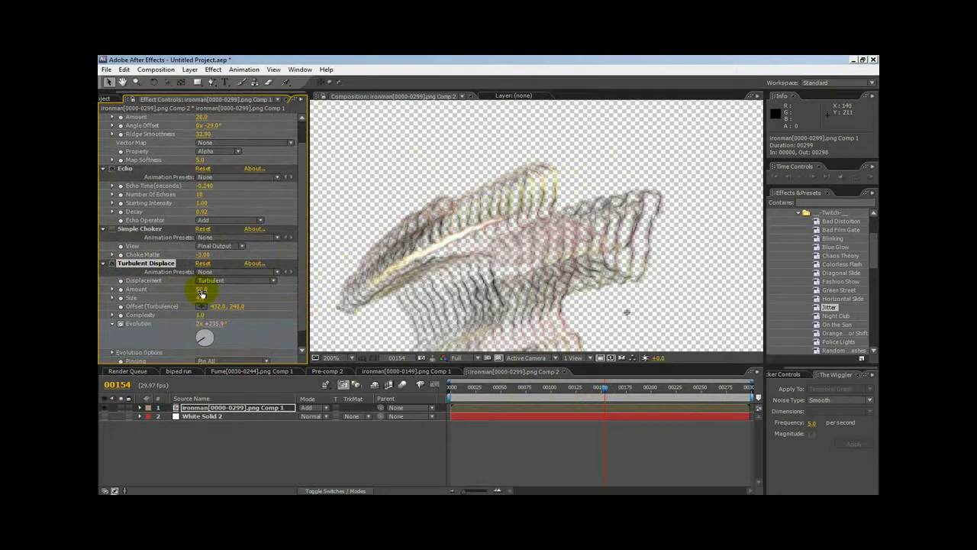
{"action": "left_click_drag", "start_coordinate": [200, 292], "coordinate": [205, 289]}
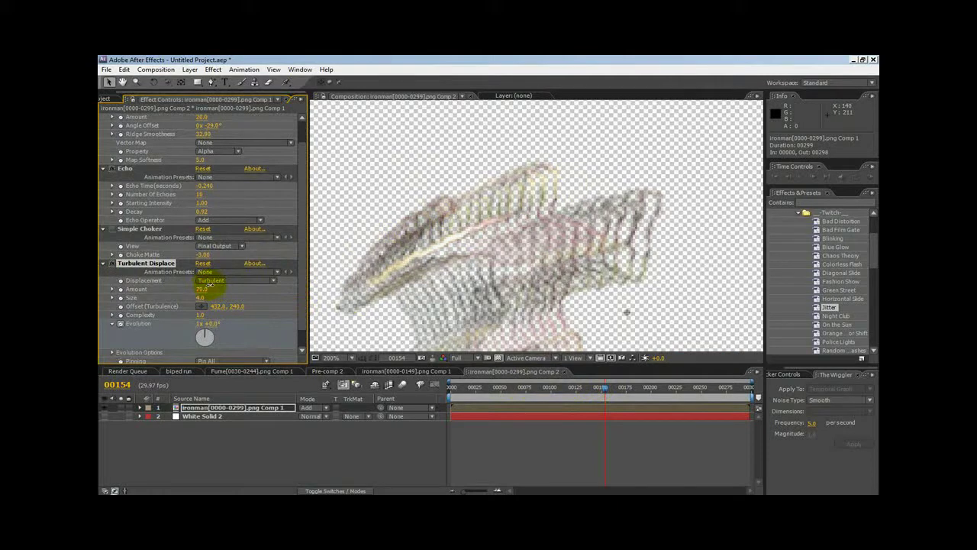
{"action": "mouse_move", "coordinate": [208, 284]}
{"action": "left_mouse_down"}
{"action": "mouse_move", "coordinate": [201, 293]}
{"action": "mouse_move", "coordinate": [166, 280]}
{"action": "mouse_move", "coordinate": [197, 294]}
{"action": "left_mouse_up"}
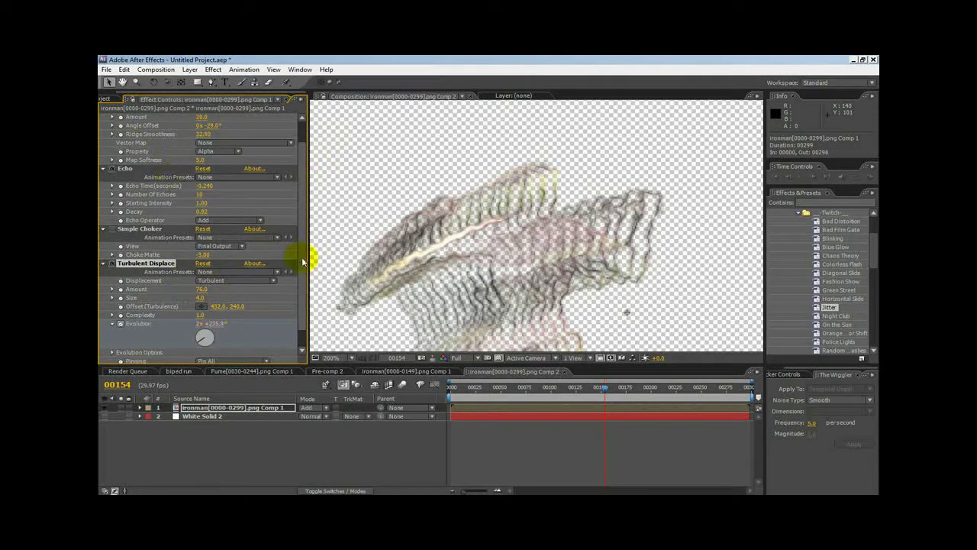
{"action": "scroll", "coordinate": [304, 237], "scroll_direction": "up", "scroll_amount": 2}
{"action": "scroll", "coordinate": [304, 232], "scroll_direction": "down", "scroll_amount": 4}
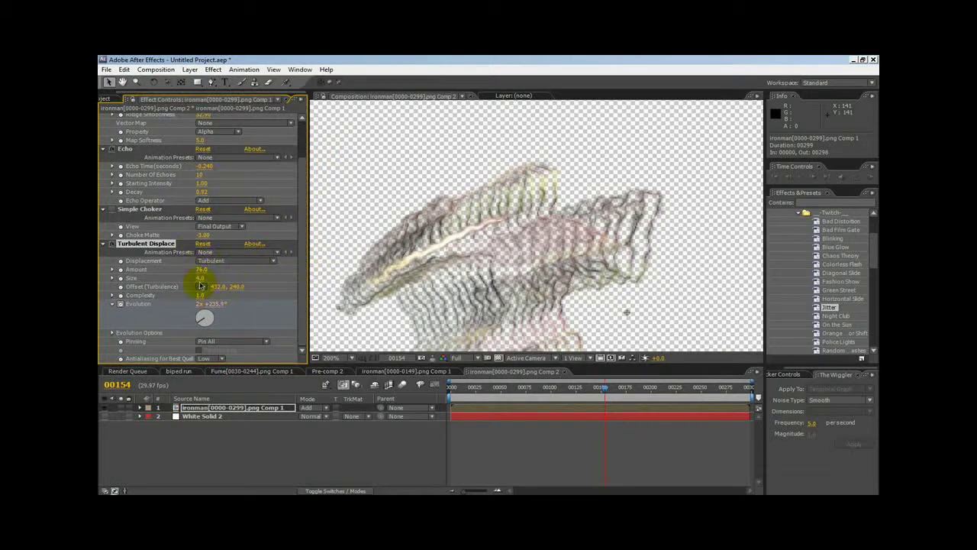
{"action": "mouse_move", "coordinate": [197, 271]}
{"action": "left_mouse_down"}
{"action": "mouse_move", "coordinate": [283, 268]}
{"action": "mouse_move", "coordinate": [203, 262]}
{"action": "left_mouse_up"}
{"action": "left_click_drag", "start_coordinate": [203, 283], "coordinate": [317, 304]}
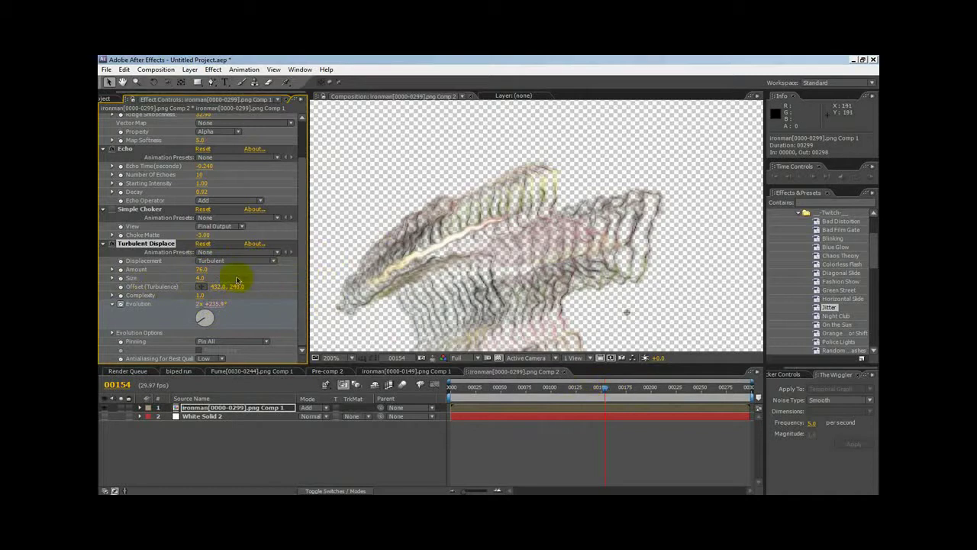
{"action": "left_click_drag", "start_coordinate": [199, 279], "coordinate": [188, 284]}
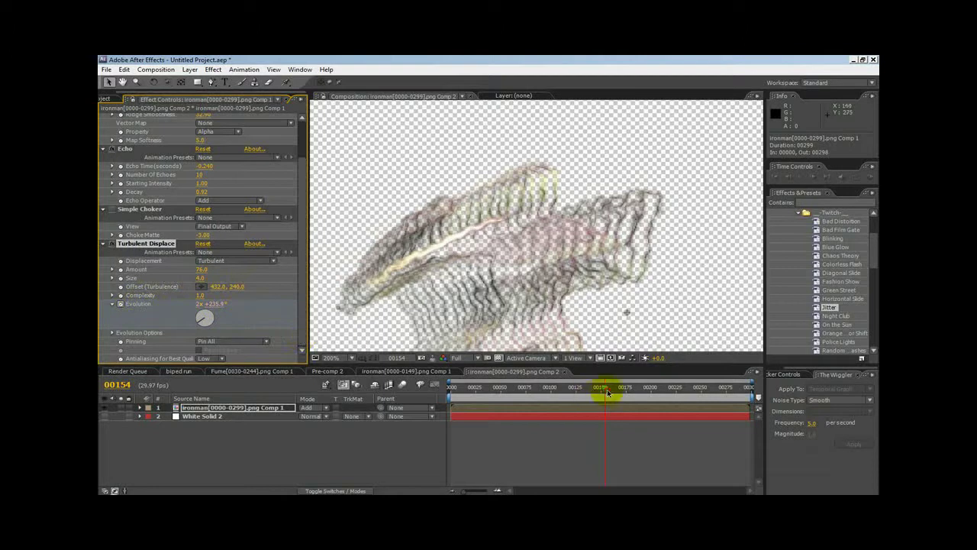
Keyframe Turbulent Displace Evolution at 0x +0.0° on frame 00000, then jump to frame 00298
{"action": "left_click_drag", "start_coordinate": [608, 392], "coordinate": [437, 388]}
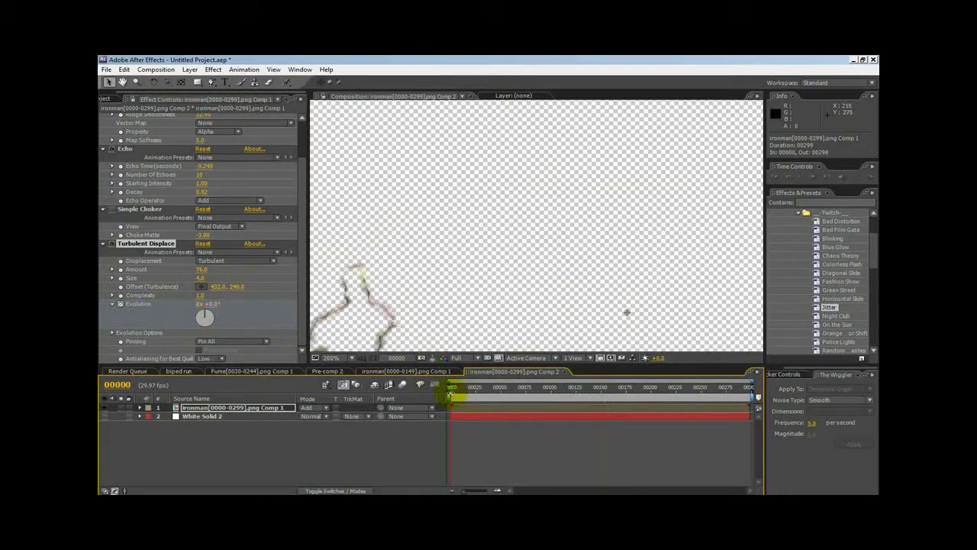
{"action": "left_click", "coordinate": [121, 306]}
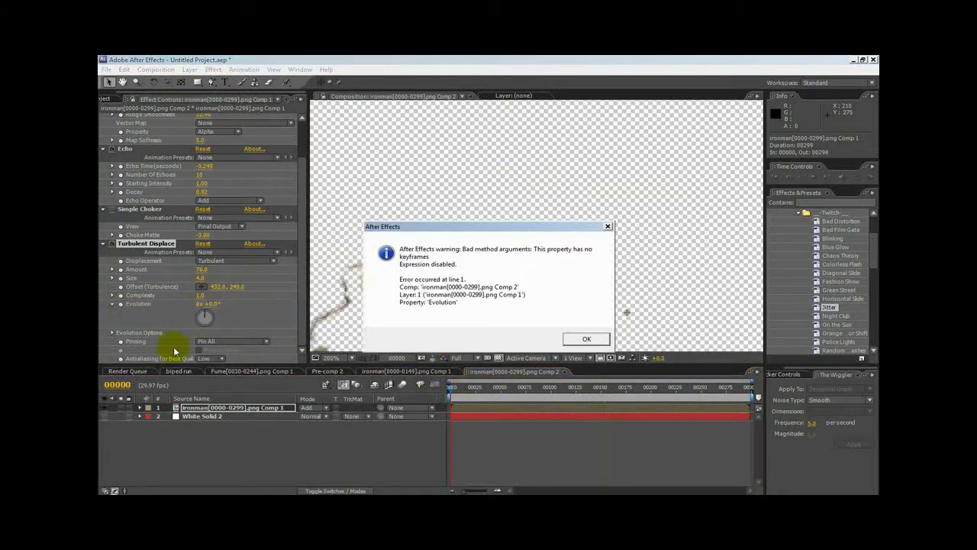
{"action": "left_click", "coordinate": [583, 337]}
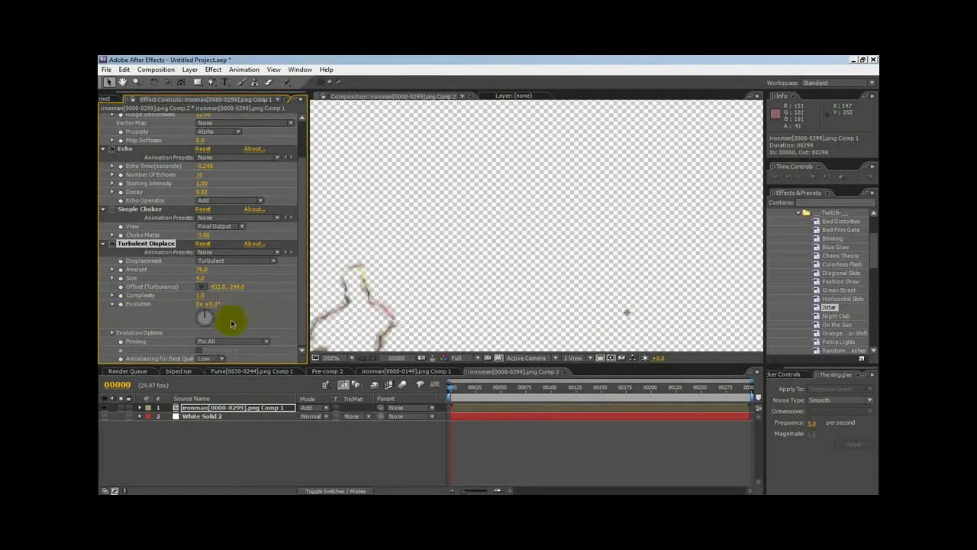
{"action": "left_click", "coordinate": [196, 410]}
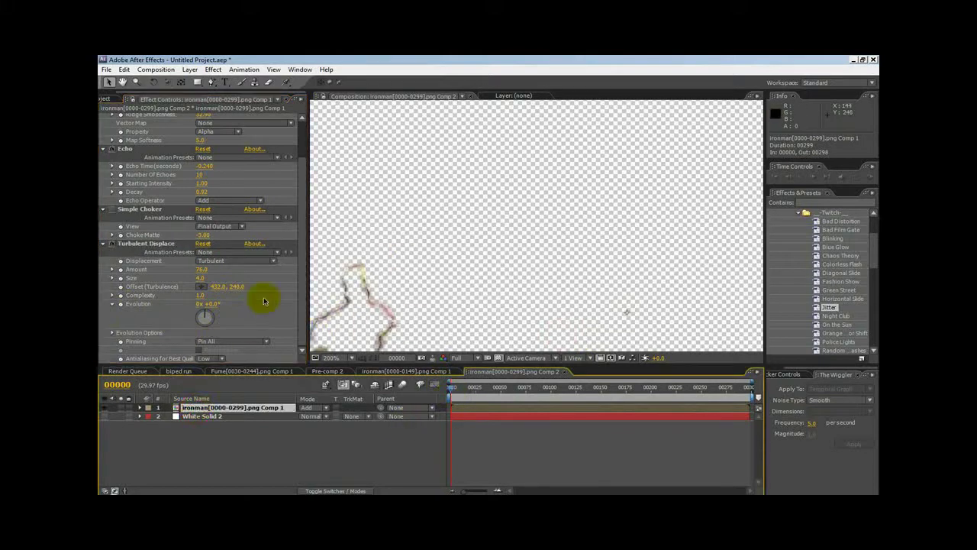
{"action": "left_click", "coordinate": [119, 305]}
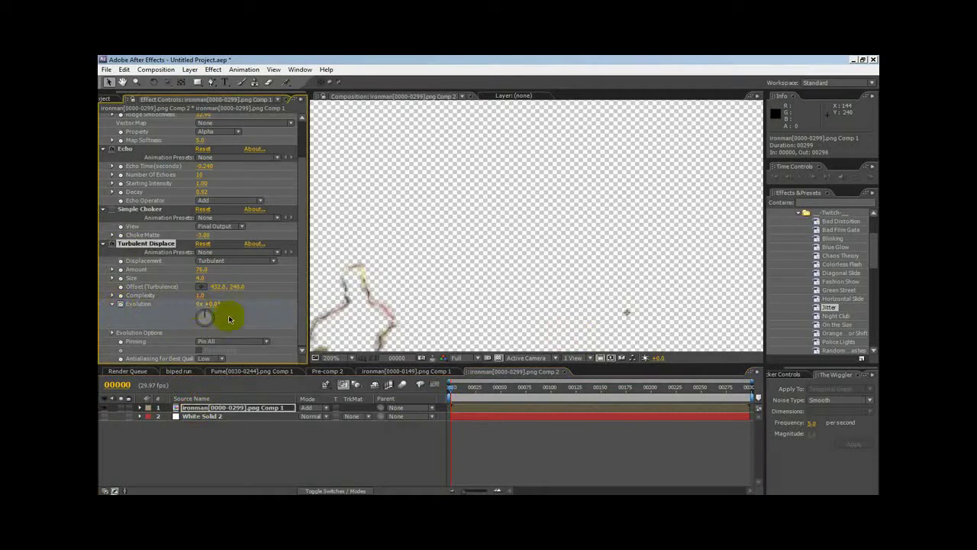
{"action": "left_click_drag", "start_coordinate": [451, 391], "coordinate": [774, 395]}
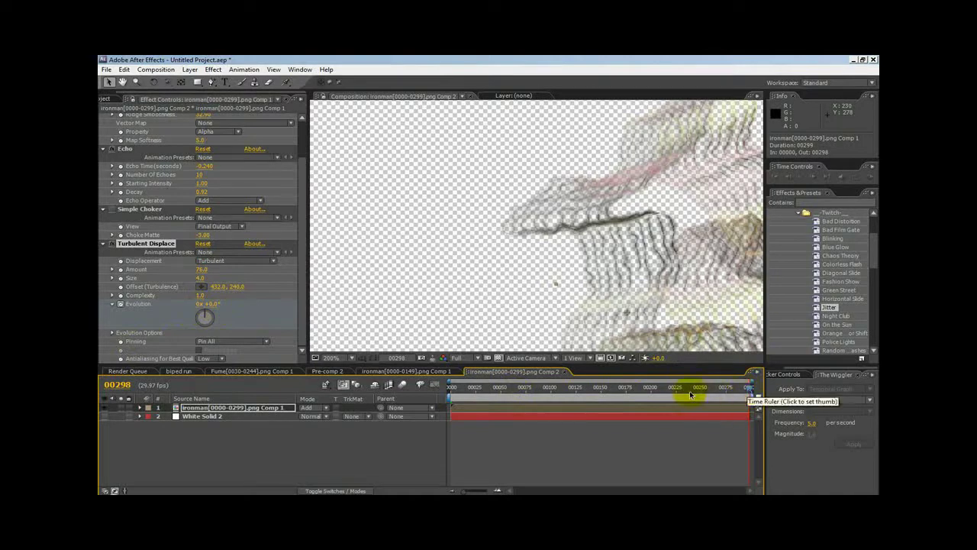
{"action": "left_click", "coordinate": [221, 315]}
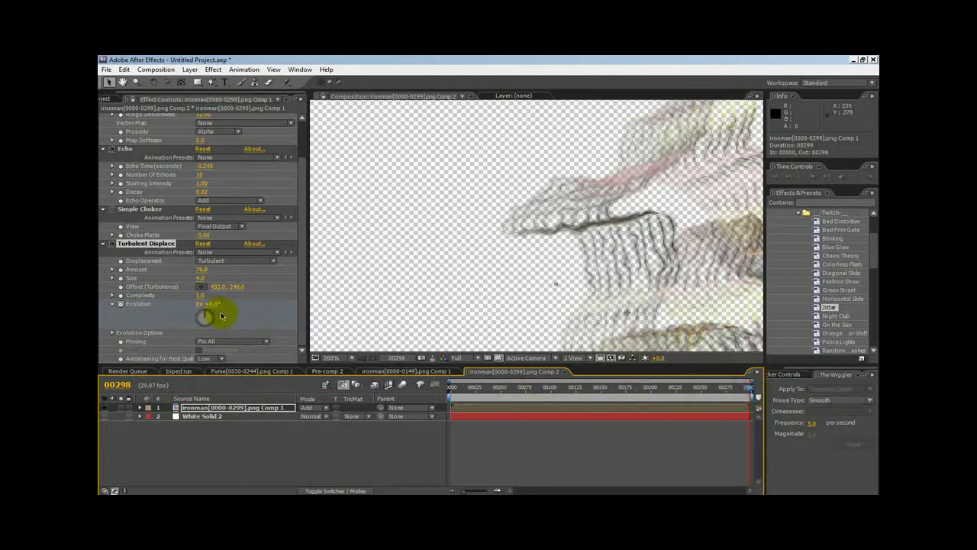